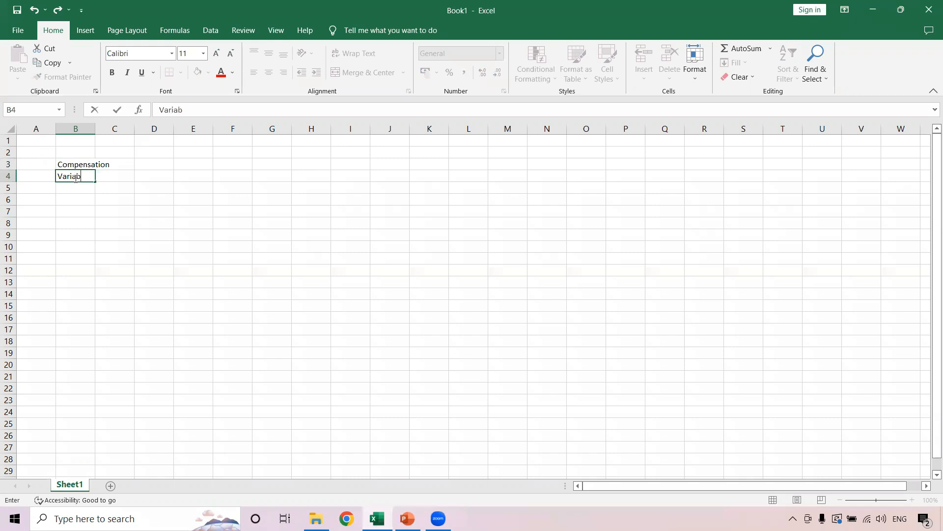
Step: Complete the label in cell B4 as "Variable Pay" and rename the worksheet "Compensation"
type("Pay")
left_click(74, 485)
right_click(69, 485)
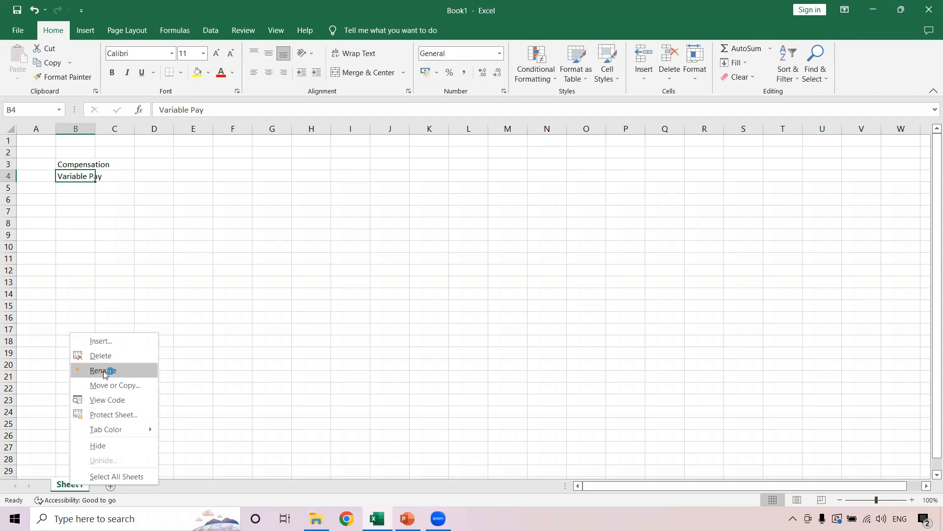
left_click(233, 381)
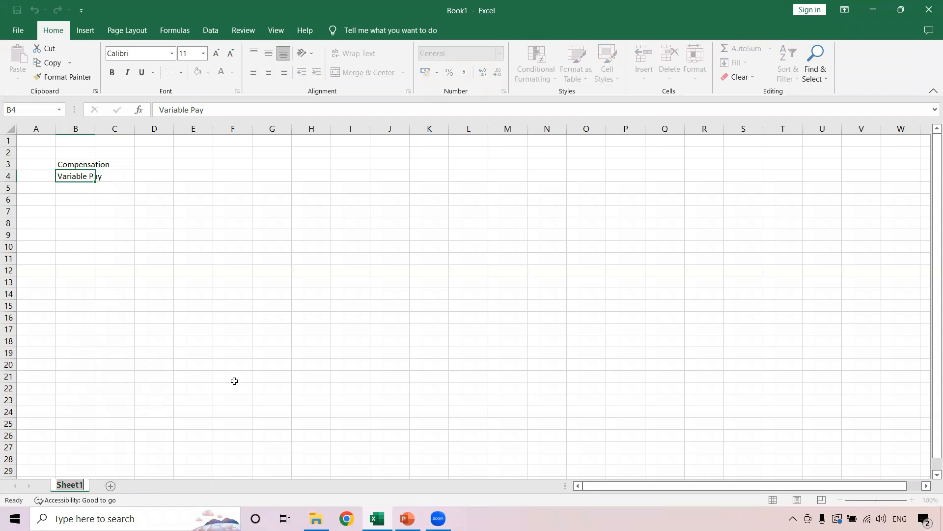
type("Compensation")
left_click(421, 304)
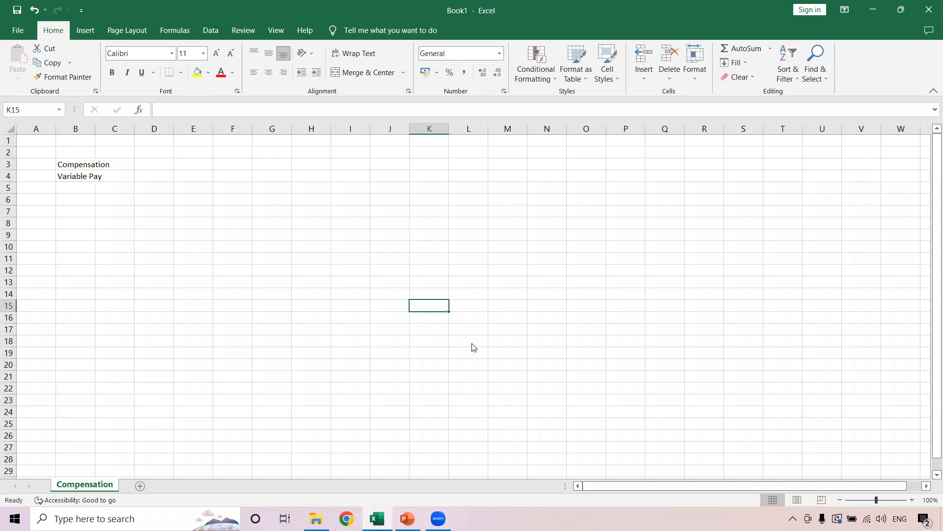
Step: Save the workbook to the Desktop as an Excel Workbook named "Vin Compensation"
key("ctrl+s")
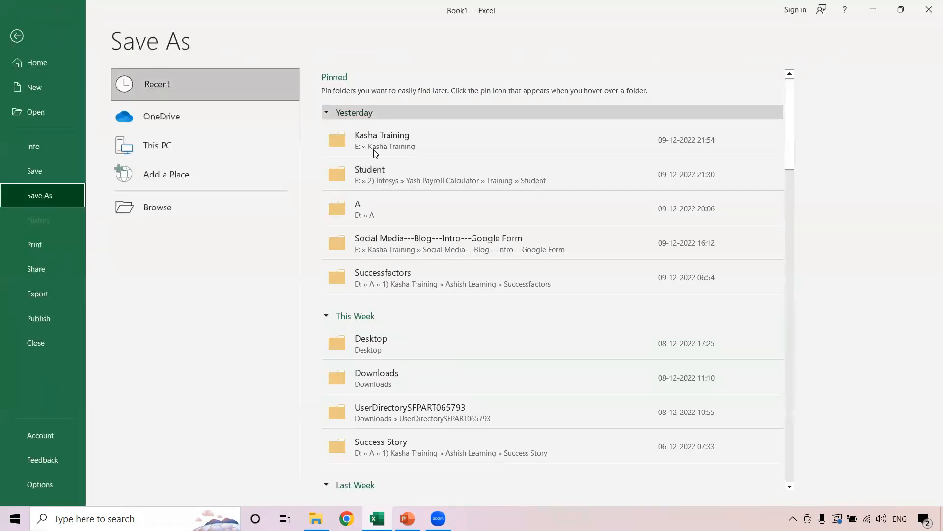
left_click(378, 140)
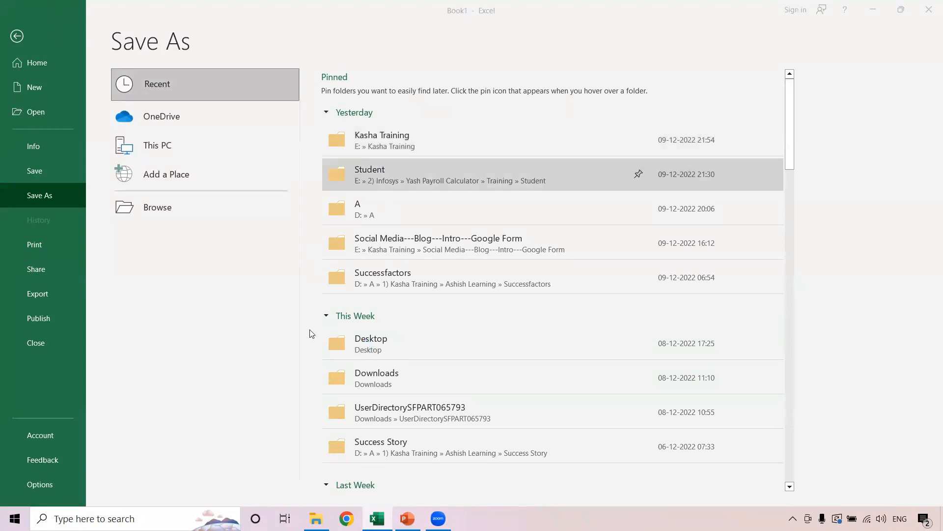
left_click(216, 208)
left_click(53, 71)
left_click(120, 205)
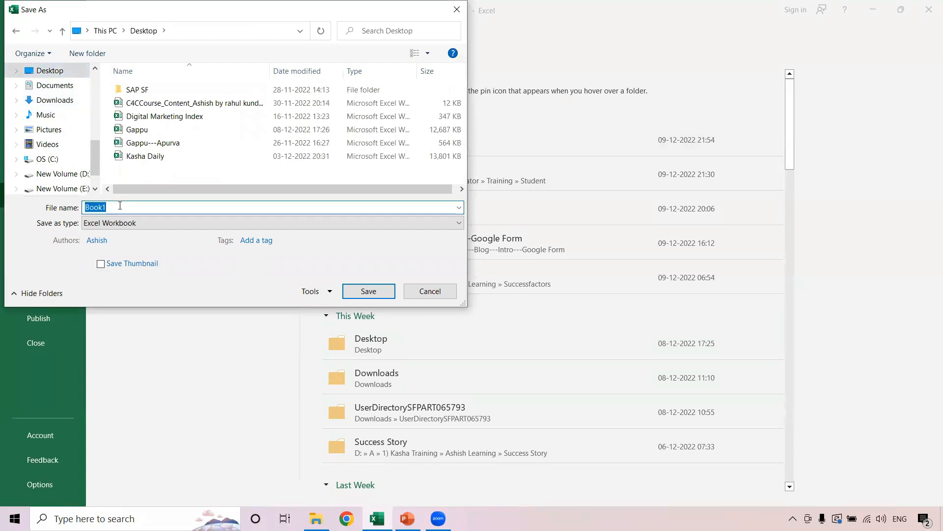
type("V")
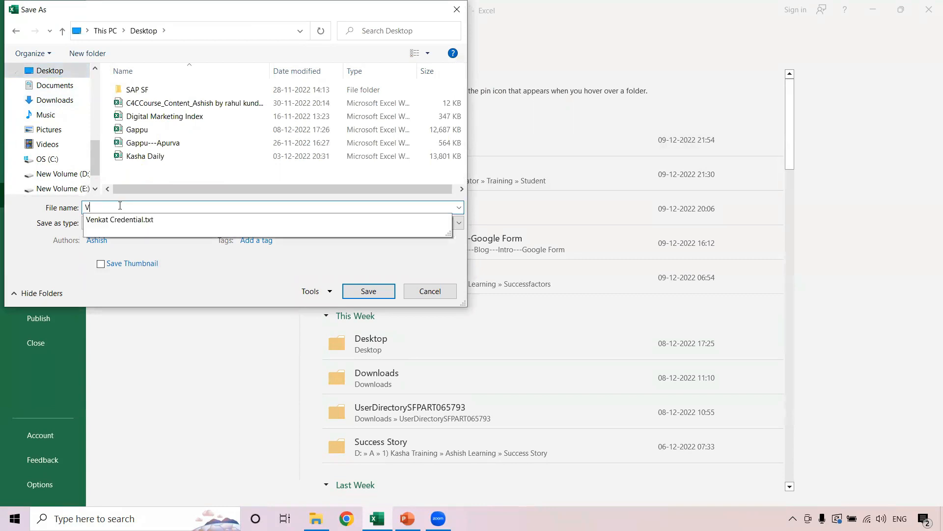
type("in Compensation")
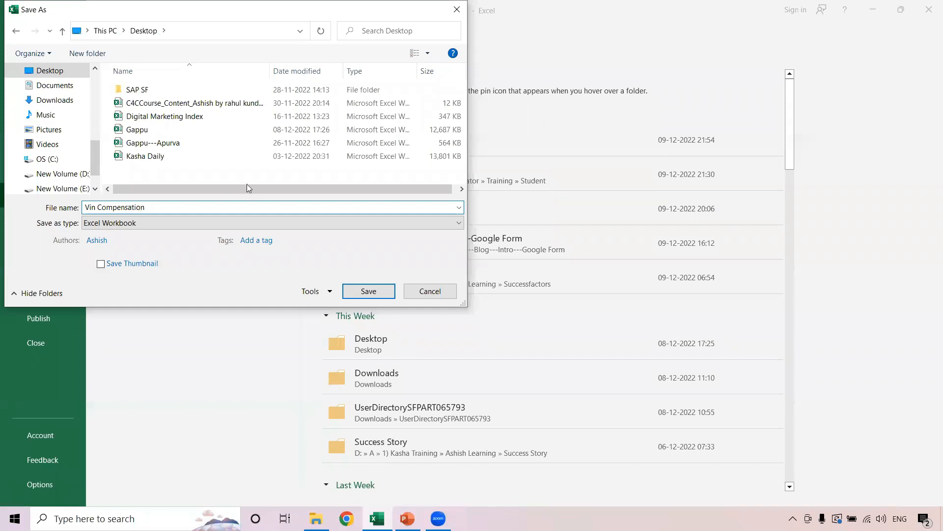
left_click(370, 292)
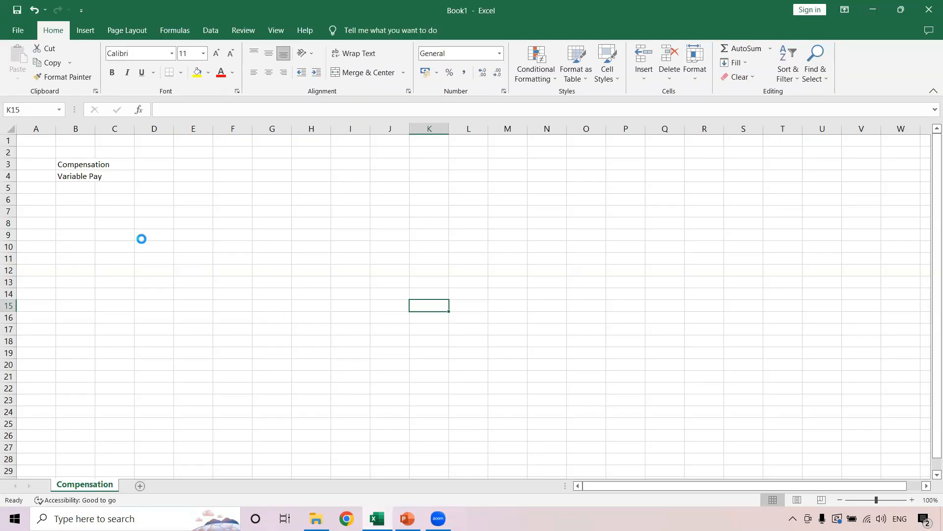
left_click(74, 164)
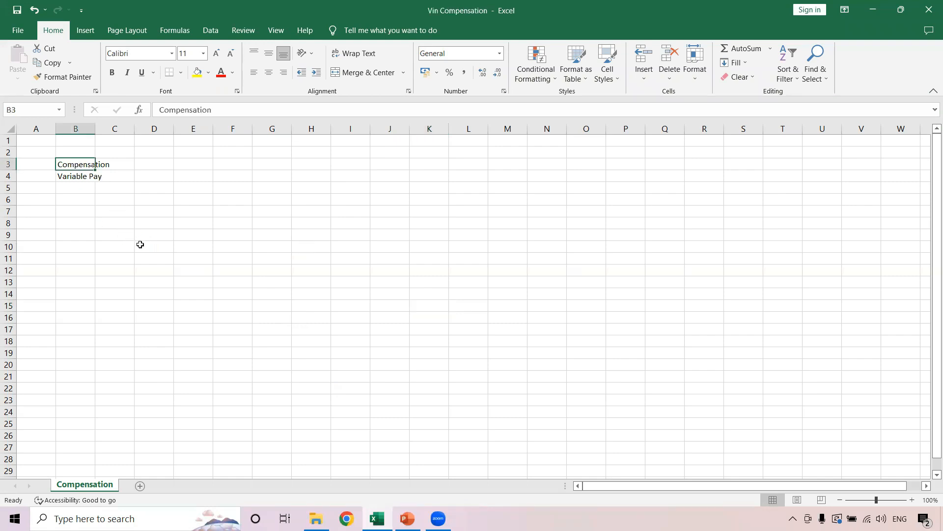
left_click(71, 176)
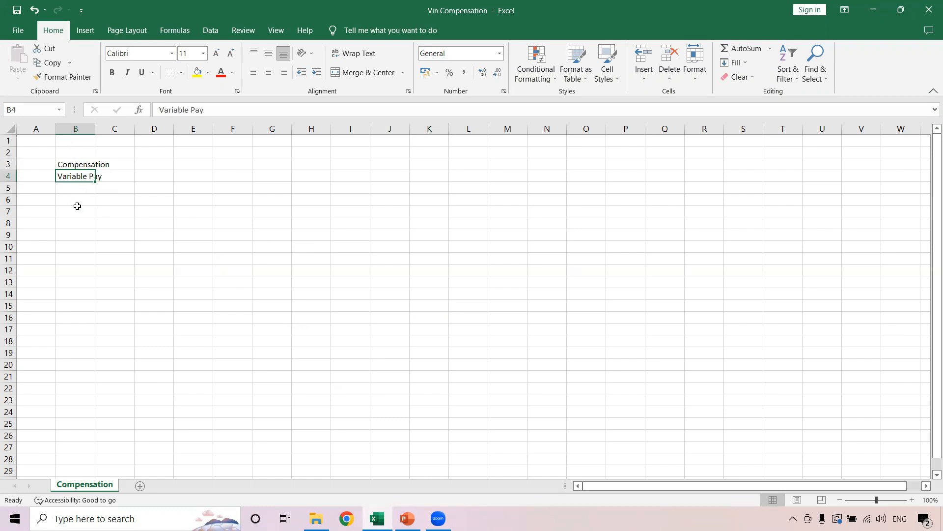
left_click(79, 166)
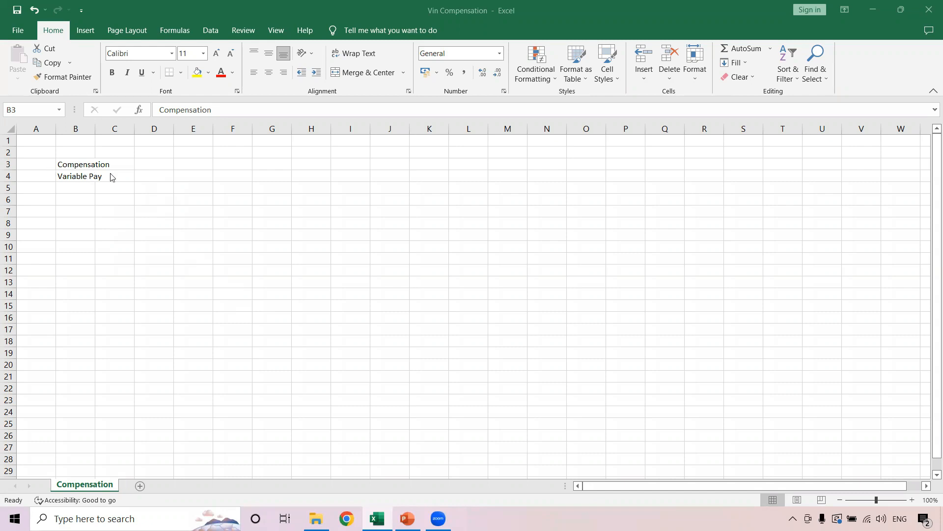
Step: Enter the label "Payroll" in cell E3 and "CTC" in cell A3
left_click(194, 165)
type("Payroll")
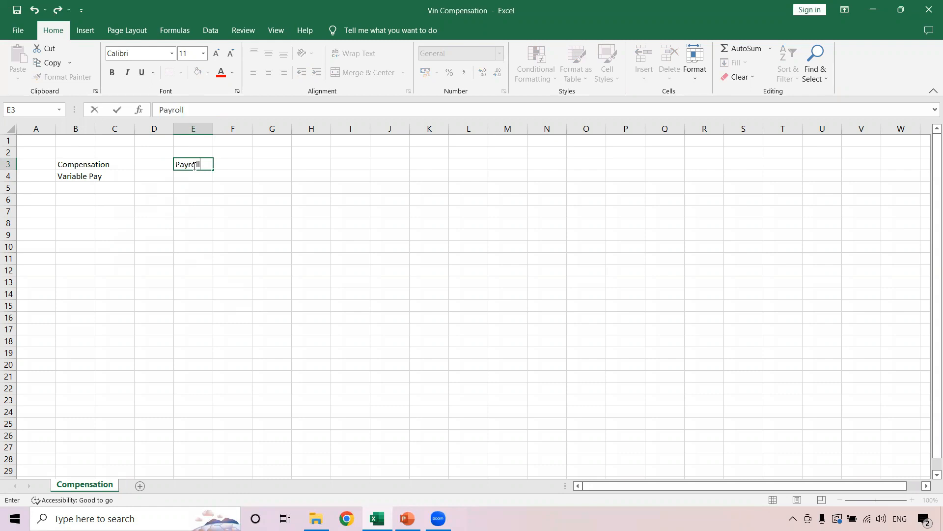
left_click(193, 165)
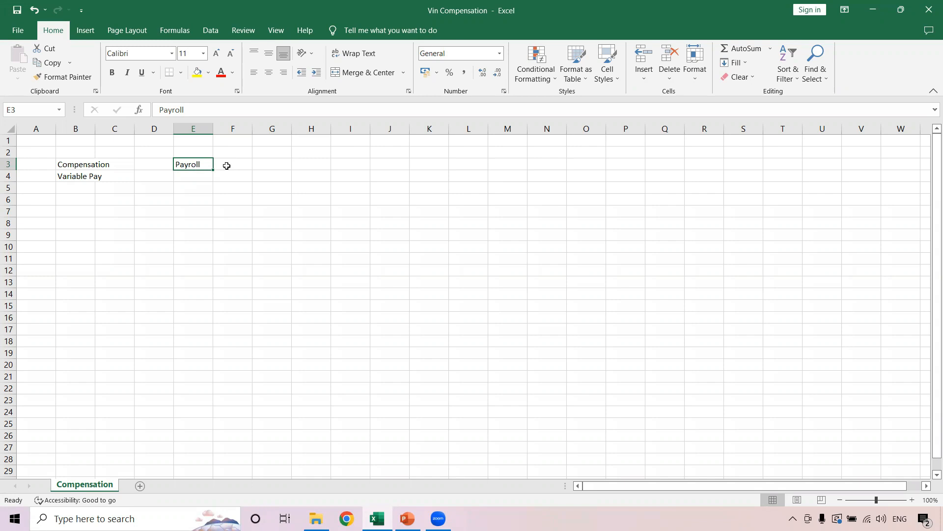
left_click(227, 166)
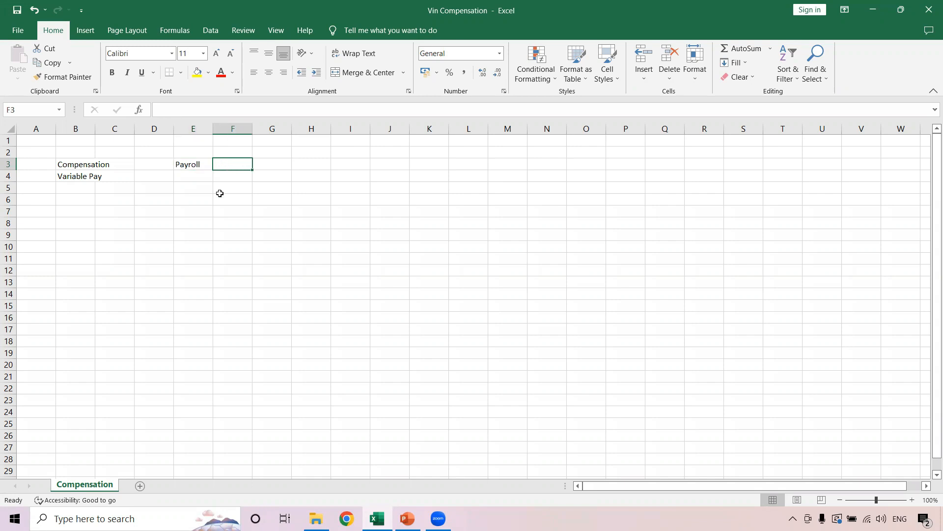
left_click(27, 165)
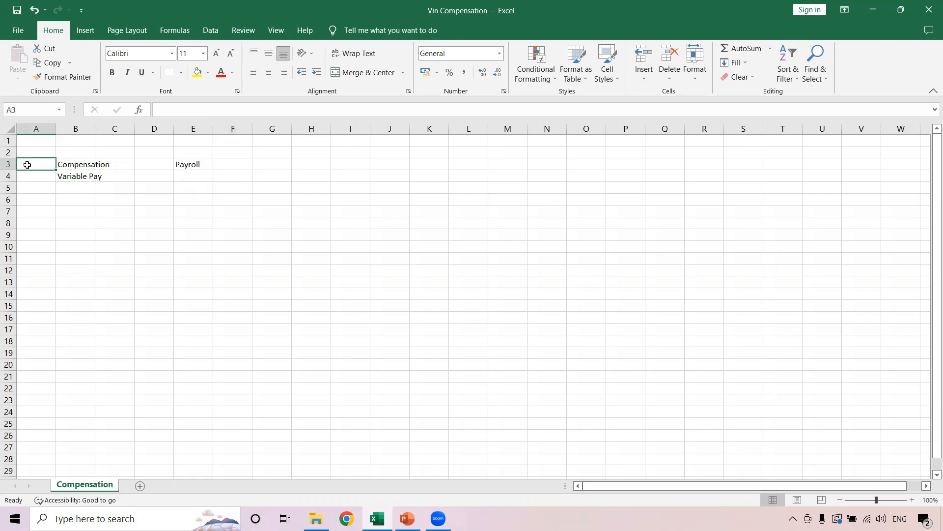
type("CTC")
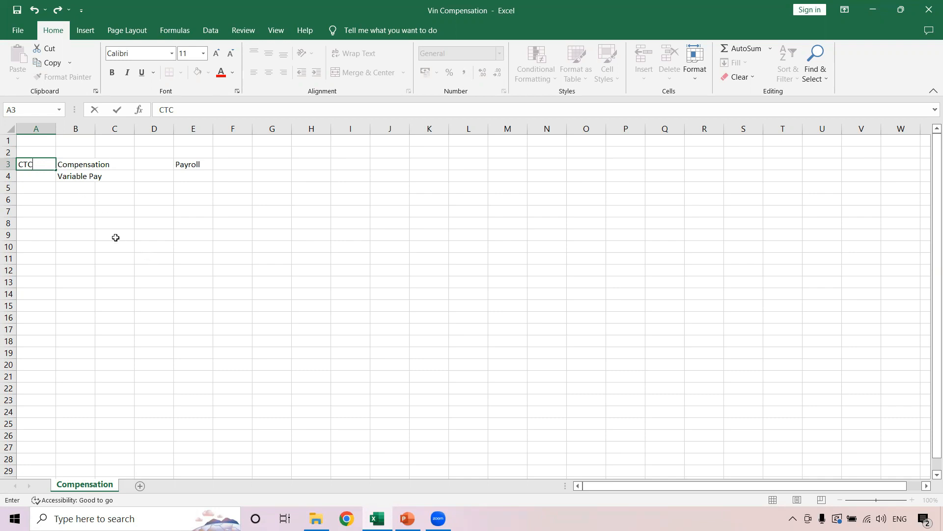
Step: Enter the label "Monthly Net pay" in cell F3, beside Payroll
left_click(189, 167)
left_click(225, 165)
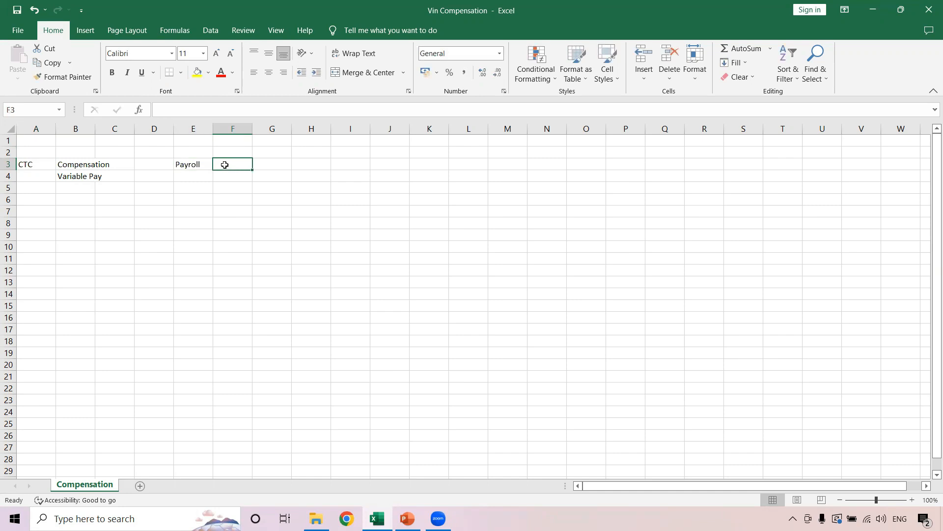
type("Monthly Net pay")
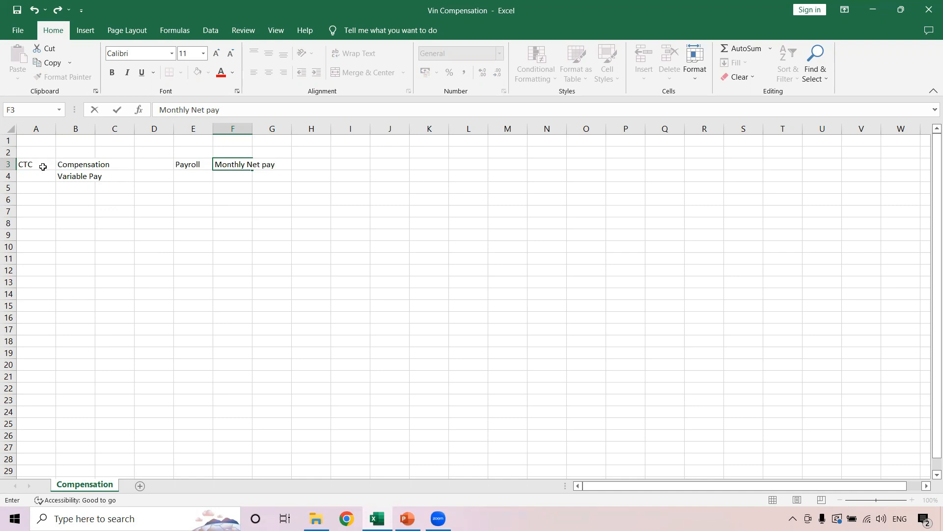
left_click(34, 165)
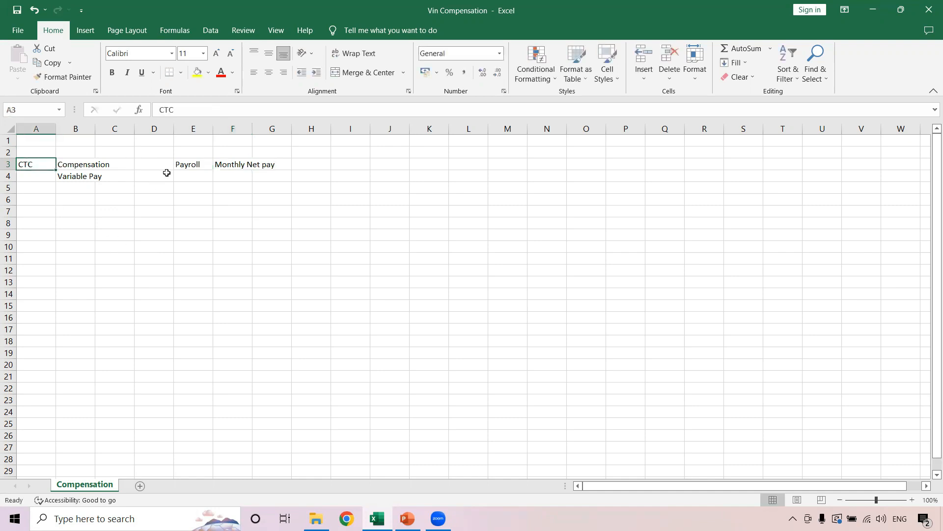
left_click(200, 163)
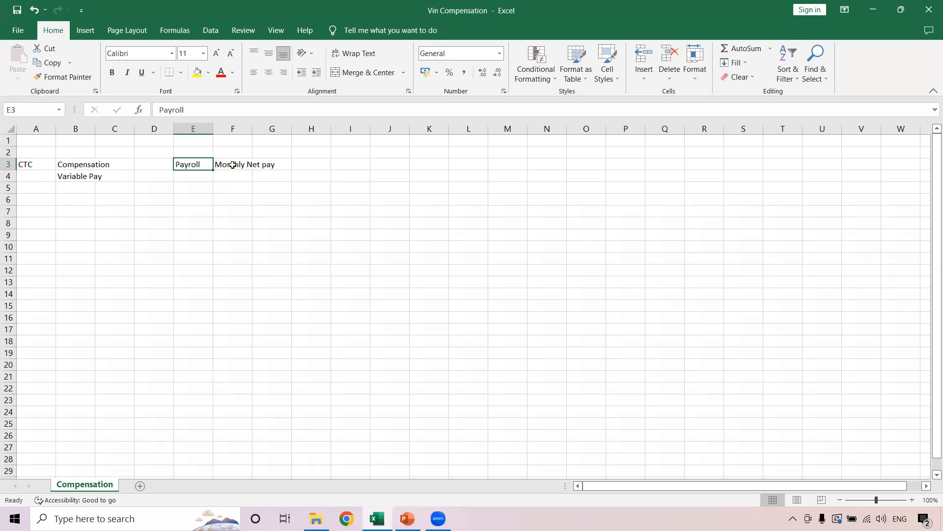
left_click(232, 164)
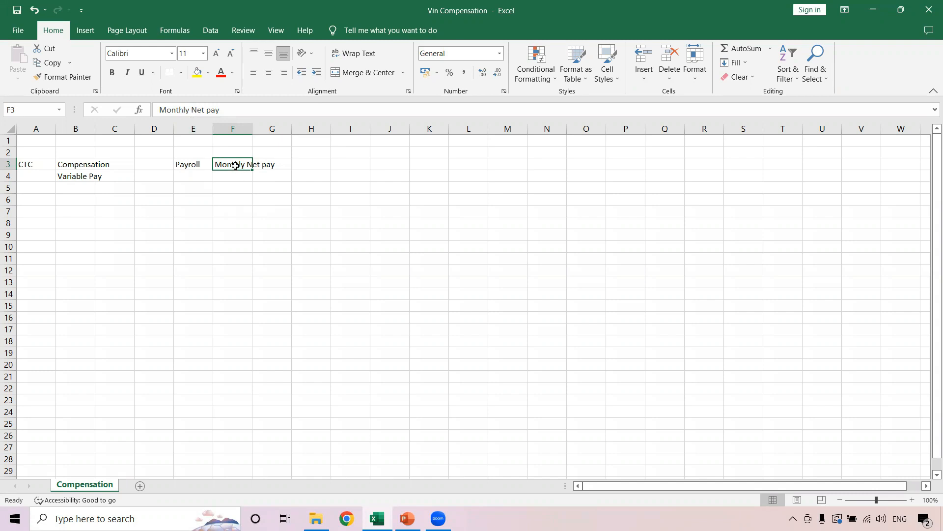
left_click(192, 165)
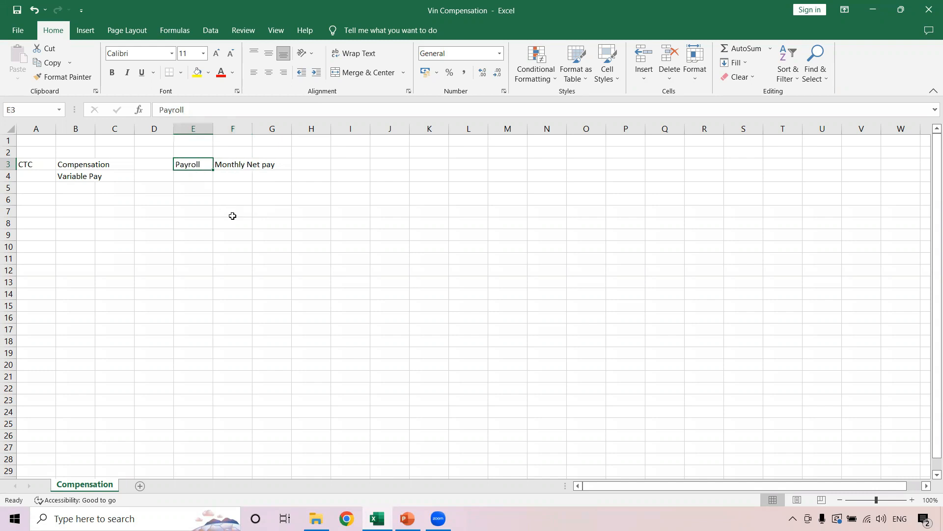
left_click(67, 163)
left_click(182, 164)
left_click(65, 164)
left_click(191, 165)
left_click(72, 163)
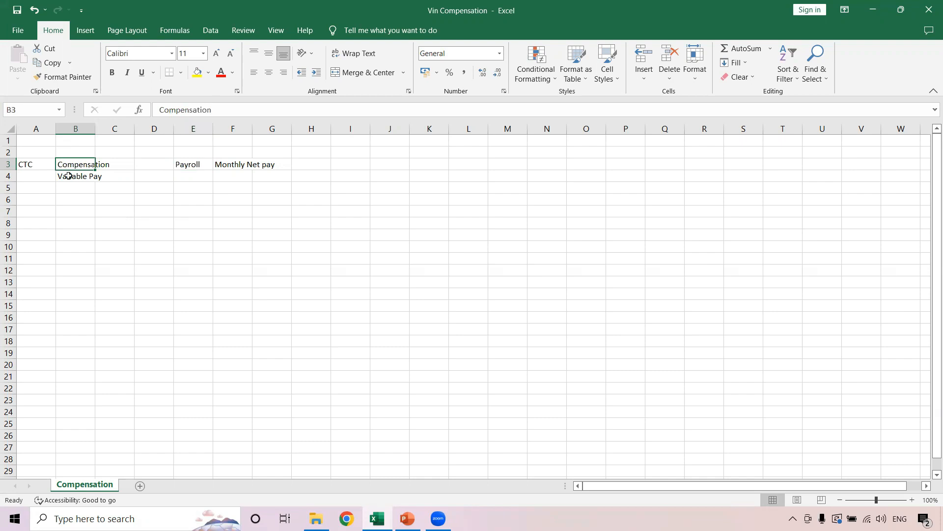
left_click(70, 176)
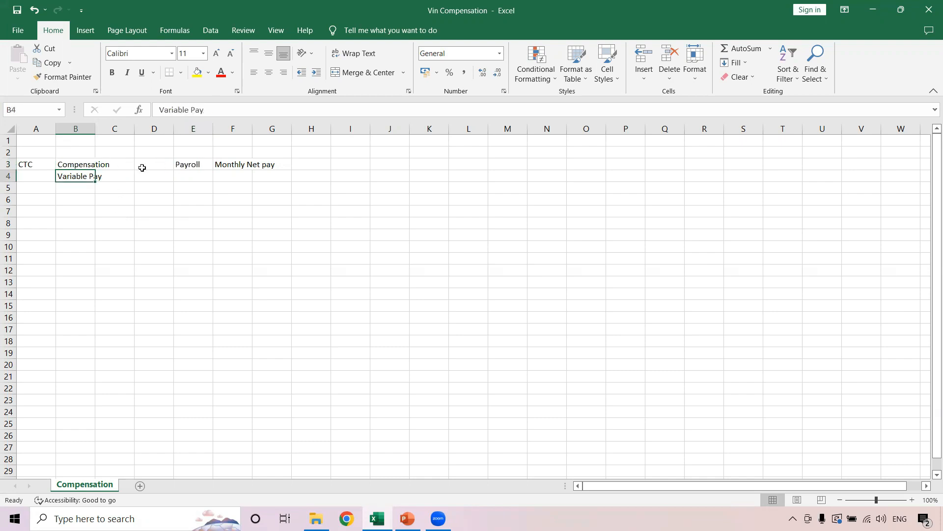
Step: Move the Payroll and Monthly Net pay labels from E3:F3 to I3:J3
left_click_drag(186, 165, 245, 166)
key("ctrl+x")
left_click(355, 167)
key("ctrl+v")
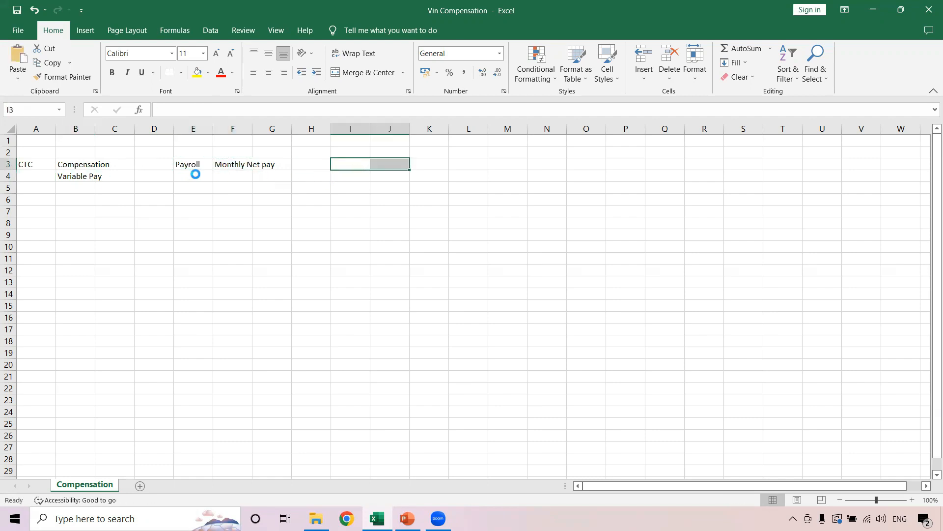
Step: Extend the label in B3 to "Compensation (Fix)" and the label in B4 to "Variable Pay (Part of Salary)"
left_click(83, 164)
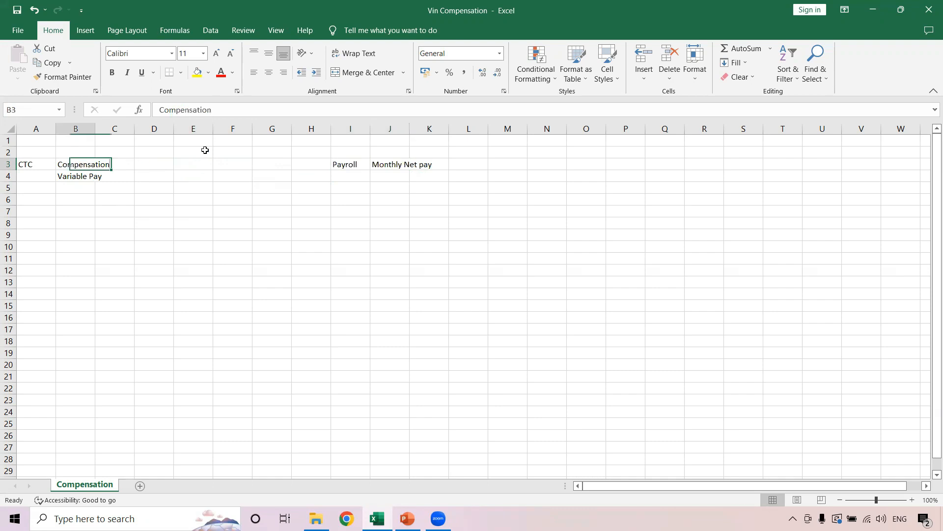
left_click(229, 113)
type("(Fix)")
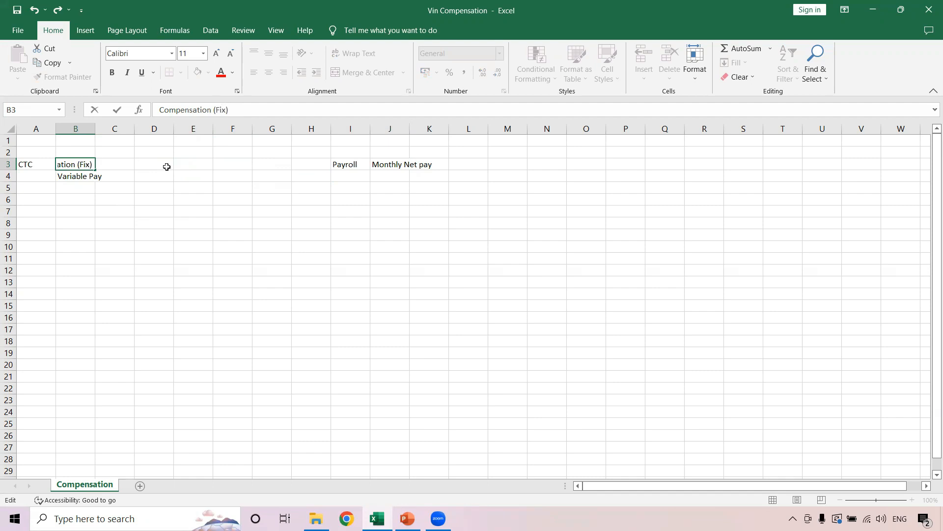
left_click(79, 177)
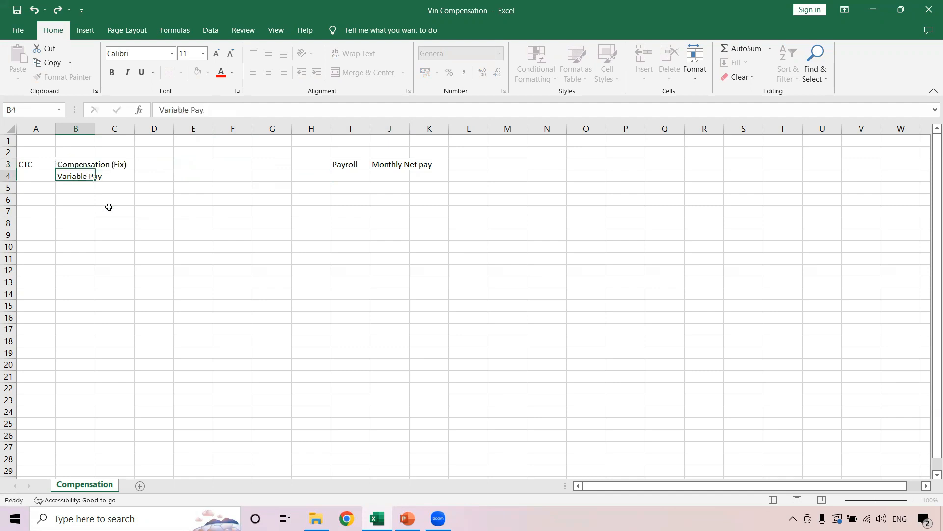
left_click(209, 110)
type("(")
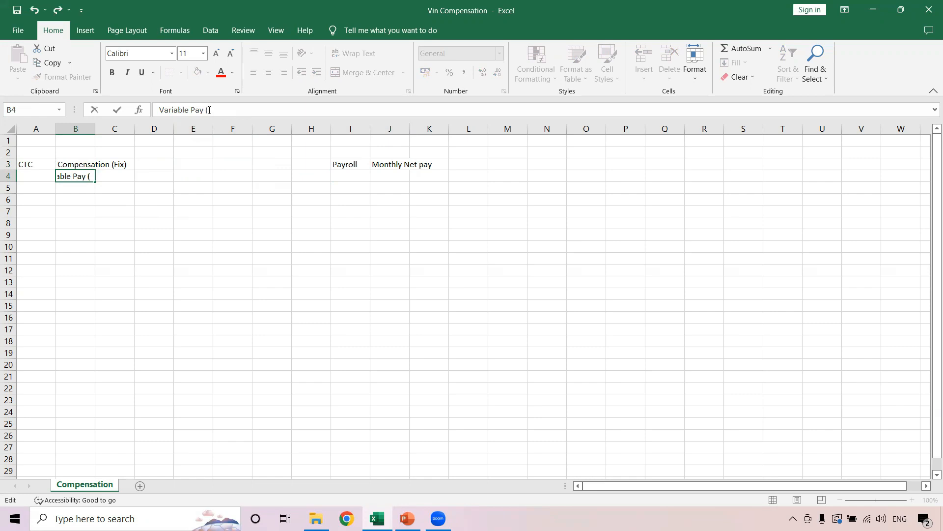
type("Part of Salary)")
left_click(229, 270)
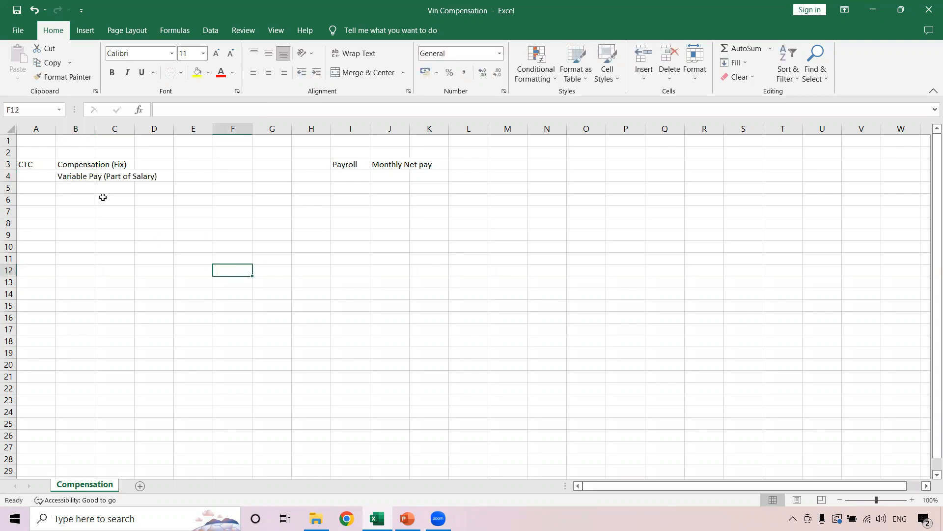
Step: Enter the amounts 9L in E3 for fixed compensation and 1L in E4 for variable pay
left_click(182, 166)
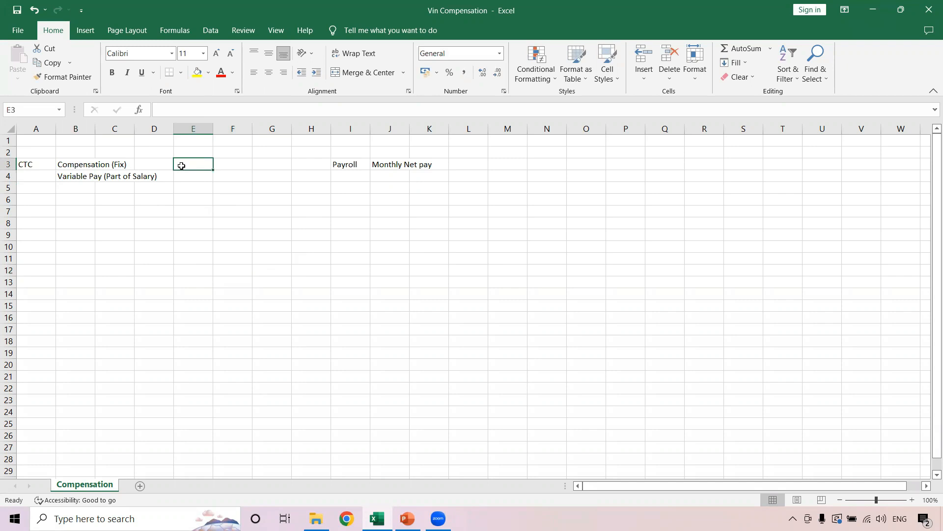
type("9L")
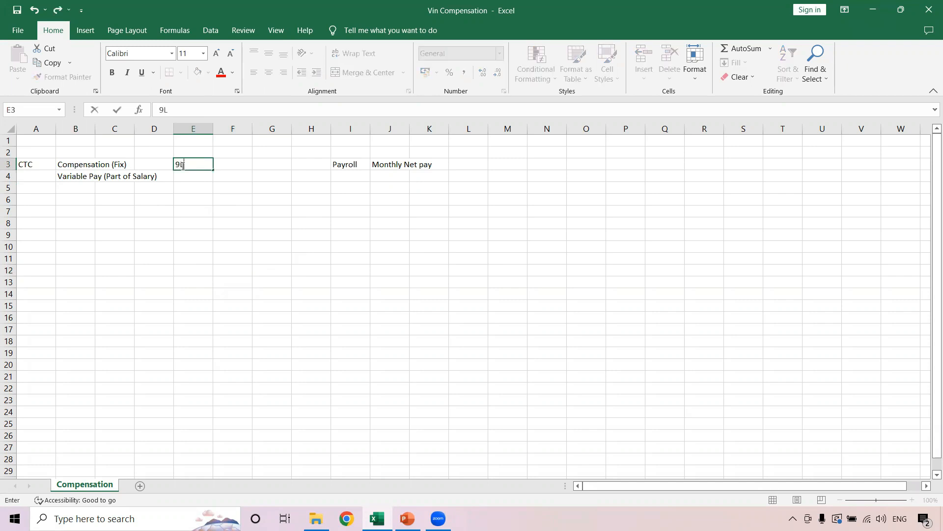
left_click(195, 178)
type("1L")
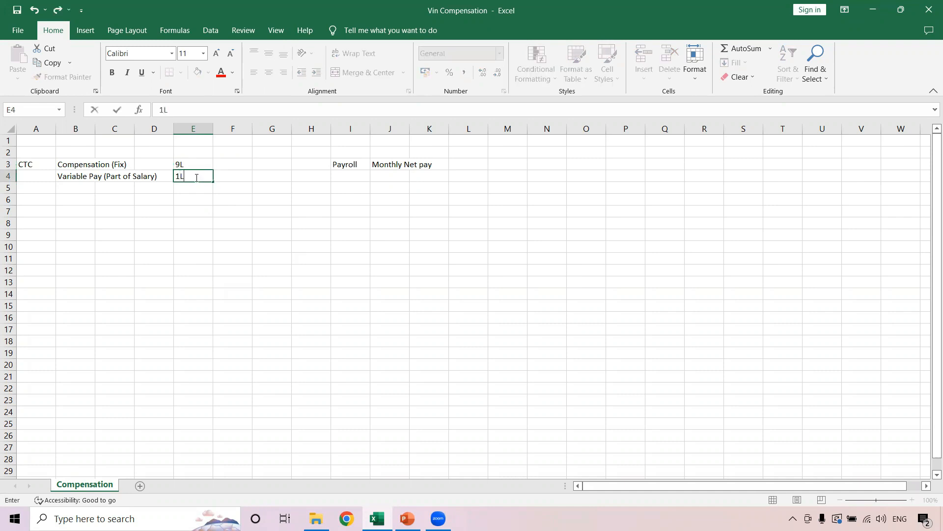
left_click(210, 235)
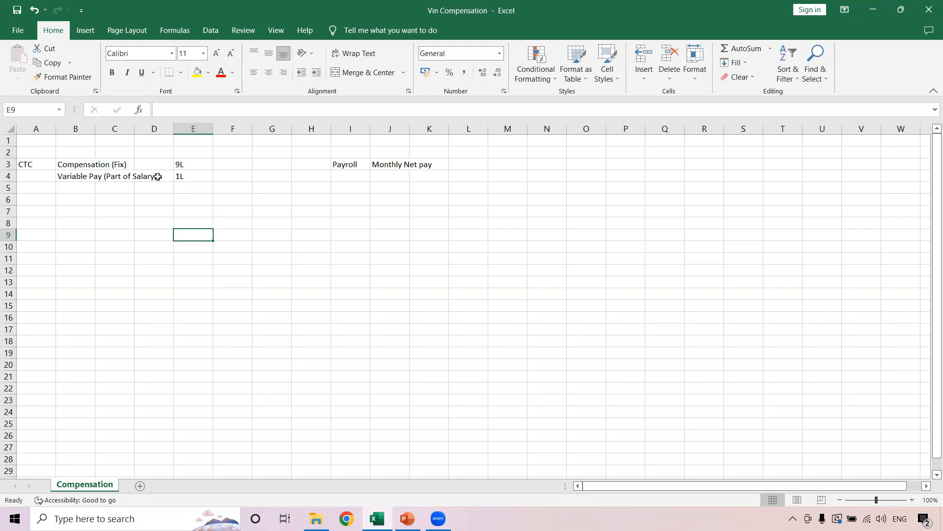
Step: Enter the label "Bonus" in cell A4, directly below CTC and beside Variable Pay
left_click(68, 178)
left_click(34, 176)
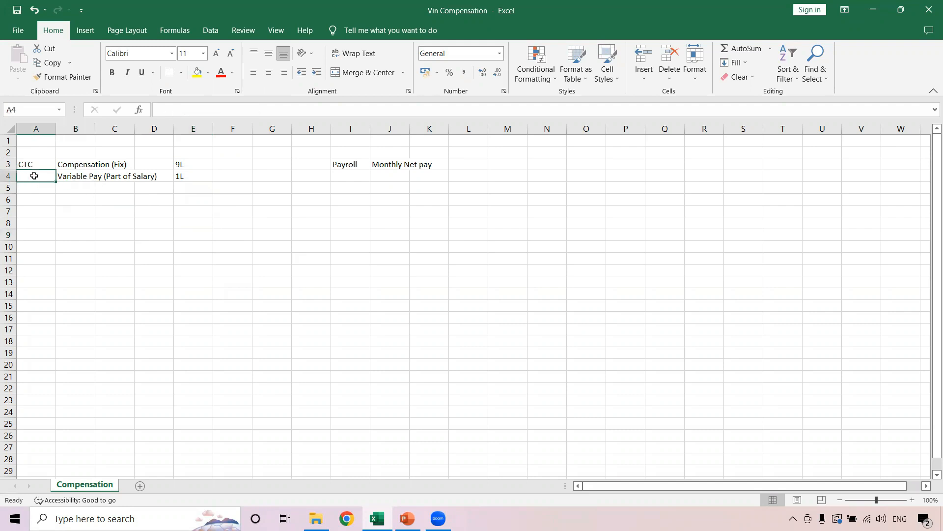
type("Bonus")
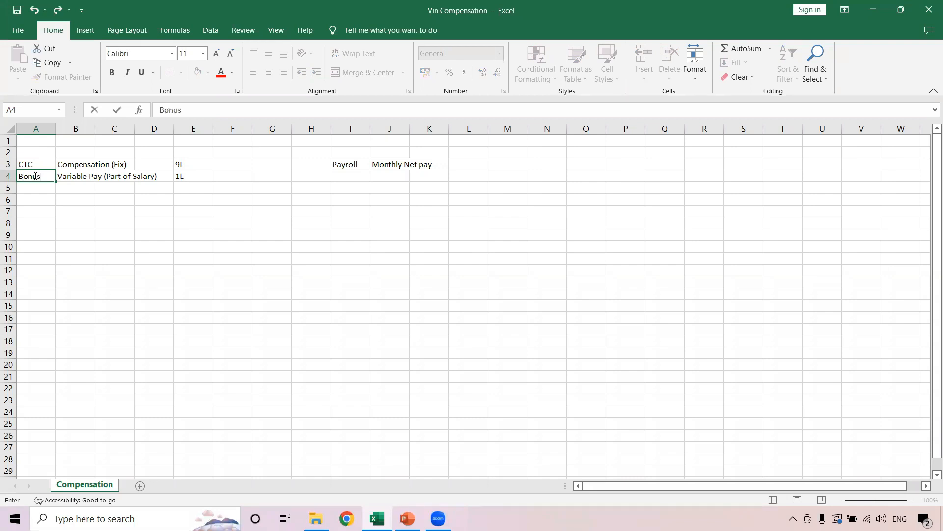
left_click(68, 220)
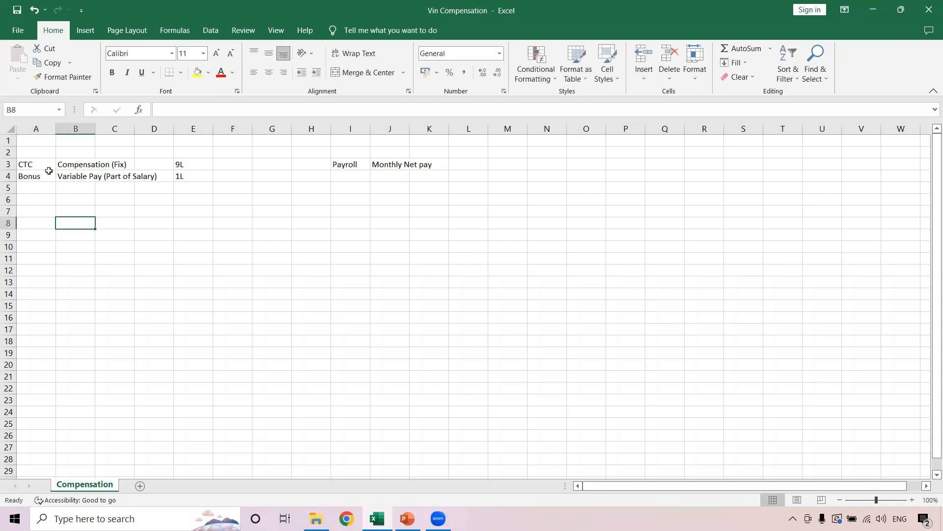
left_click(80, 172)
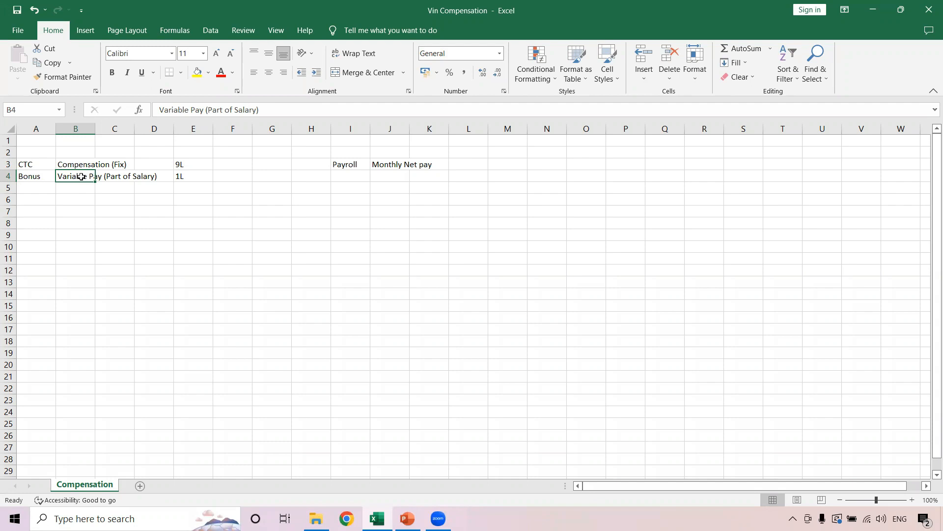
Step: Enter the example figures 100 in G7, 4 in H7 and 400 in I7
left_click(270, 214)
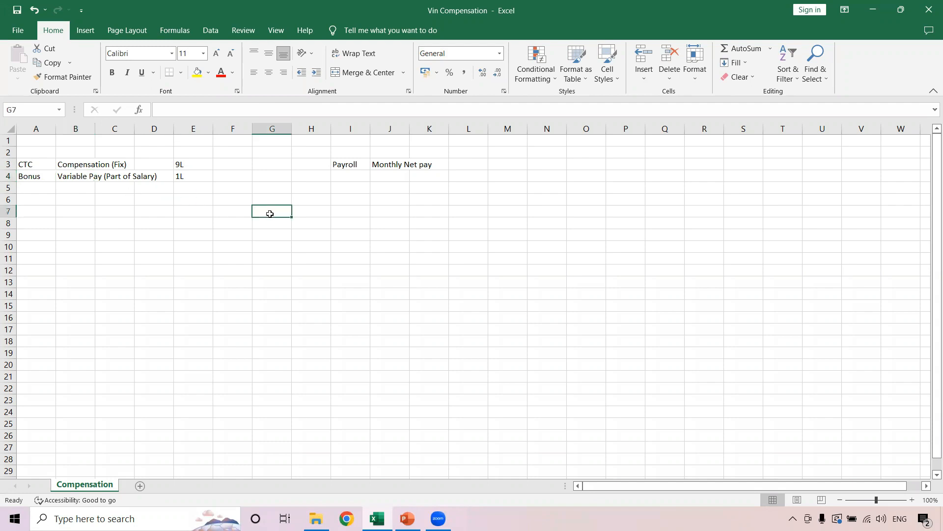
type("100")
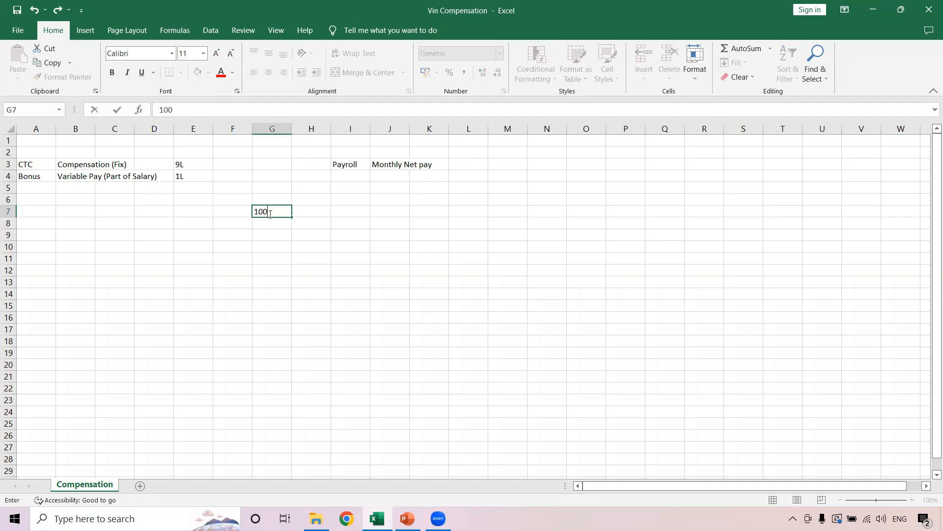
key("Tab")
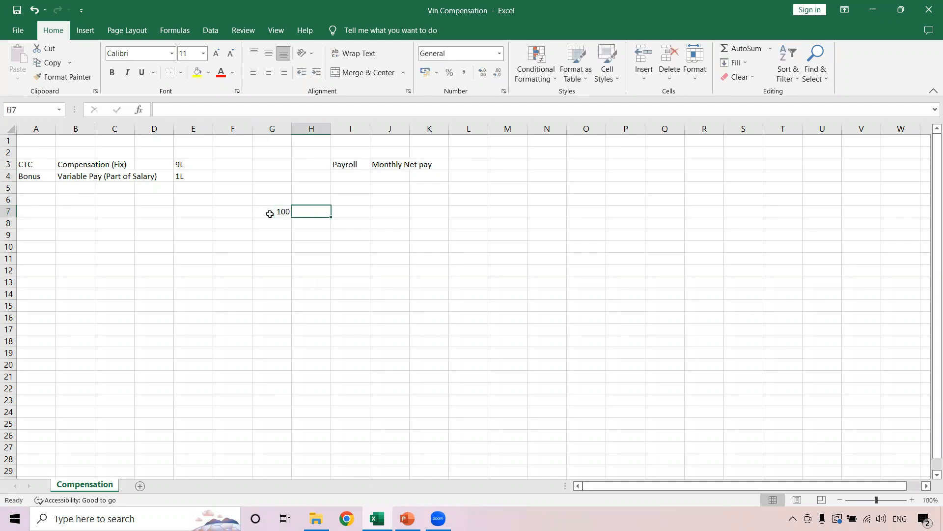
type("4")
key("Tab")
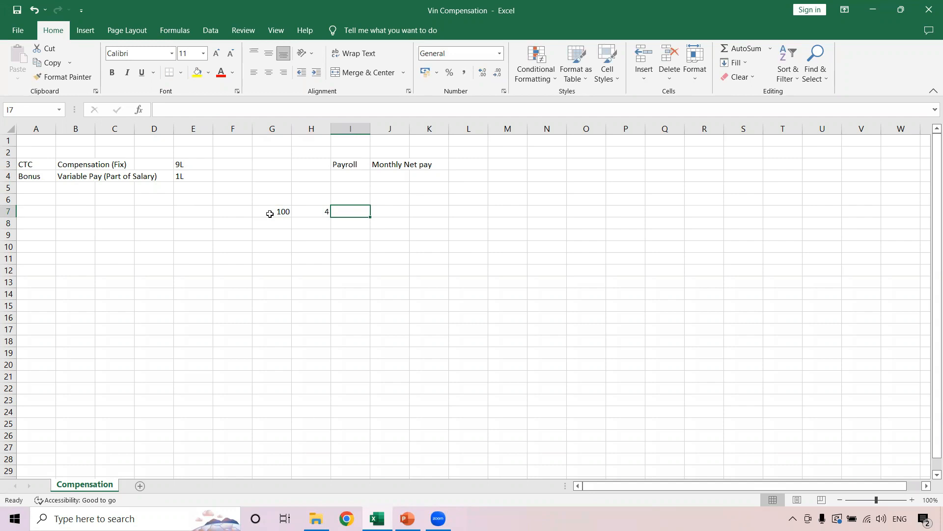
type("400")
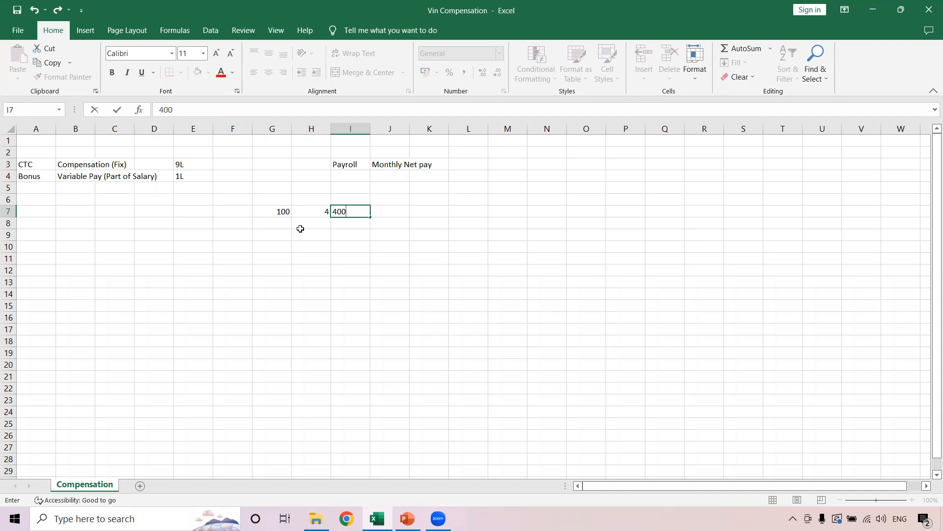
left_click(271, 227)
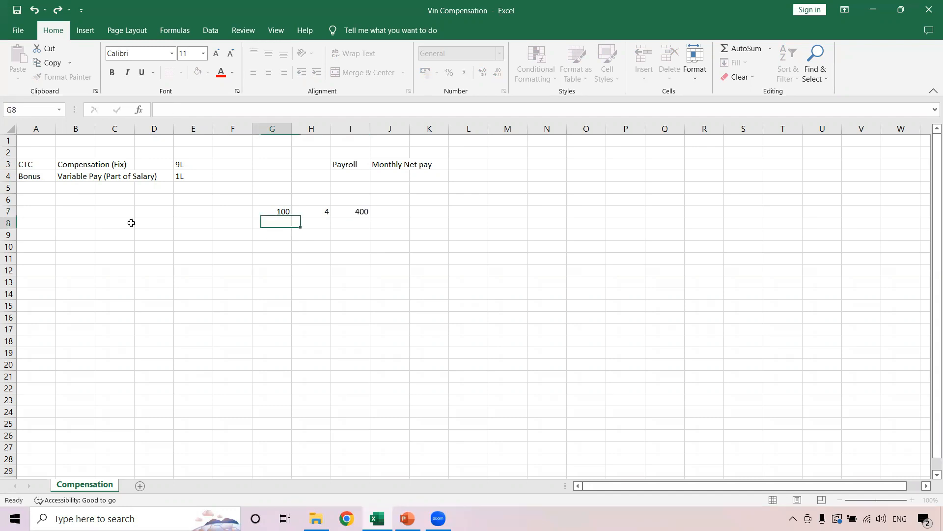
left_click(69, 165)
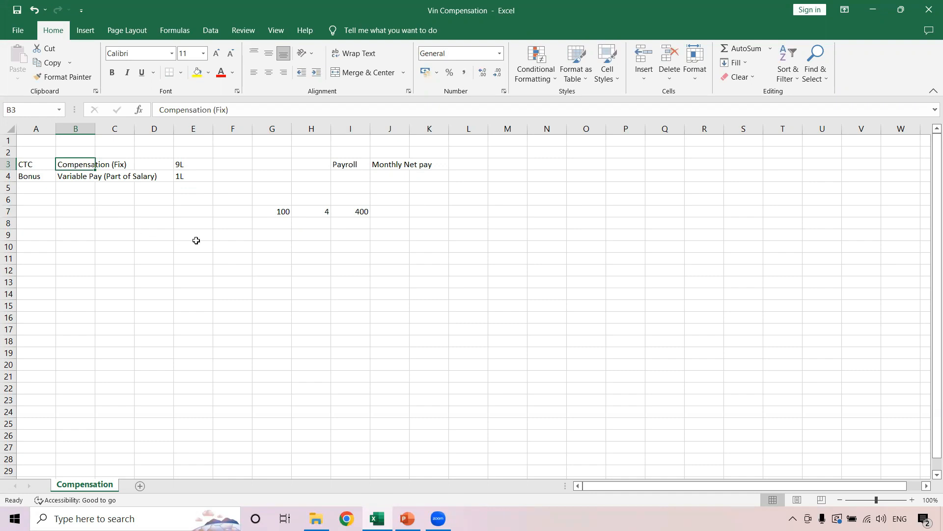
left_click(73, 178)
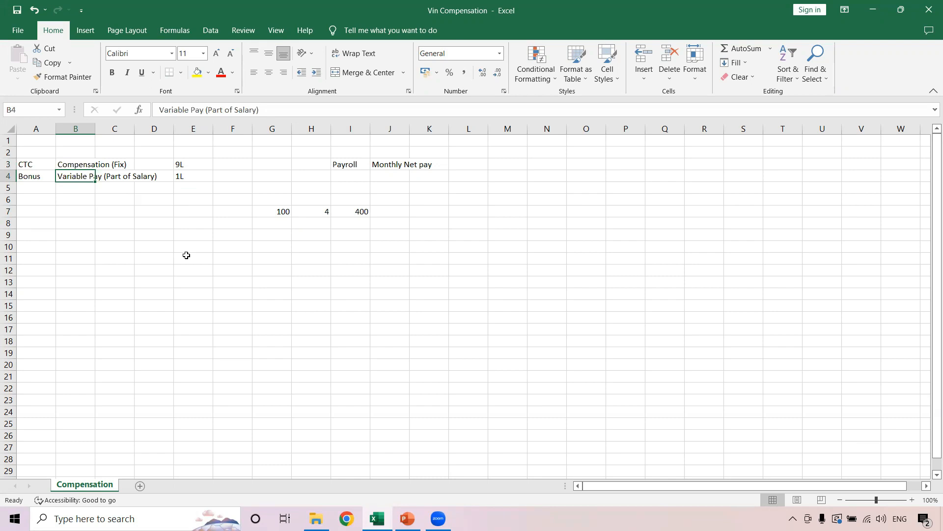
left_click(72, 165)
left_click(69, 177)
left_click(74, 165)
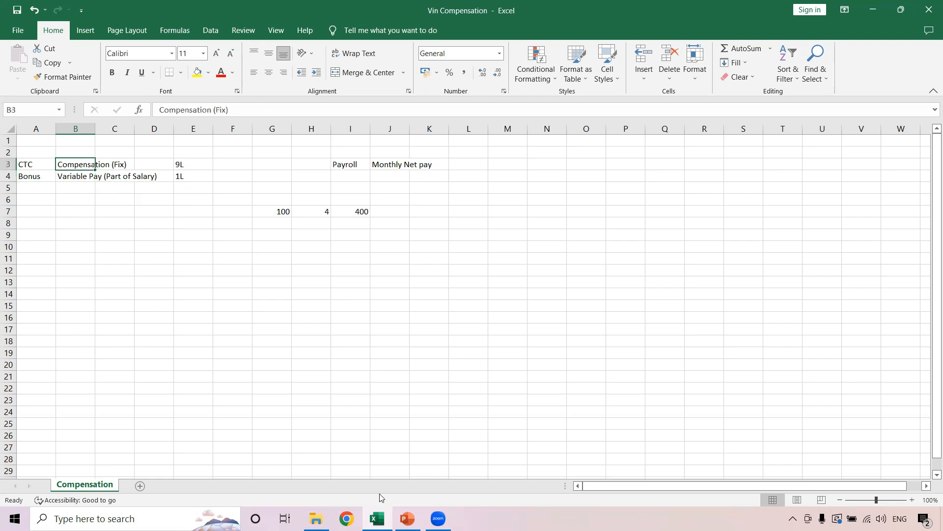
Step: Switch to the SAP SuccessFactors Compensation presentation in PowerPoint and start its slide show from the title slide
left_click(407, 518)
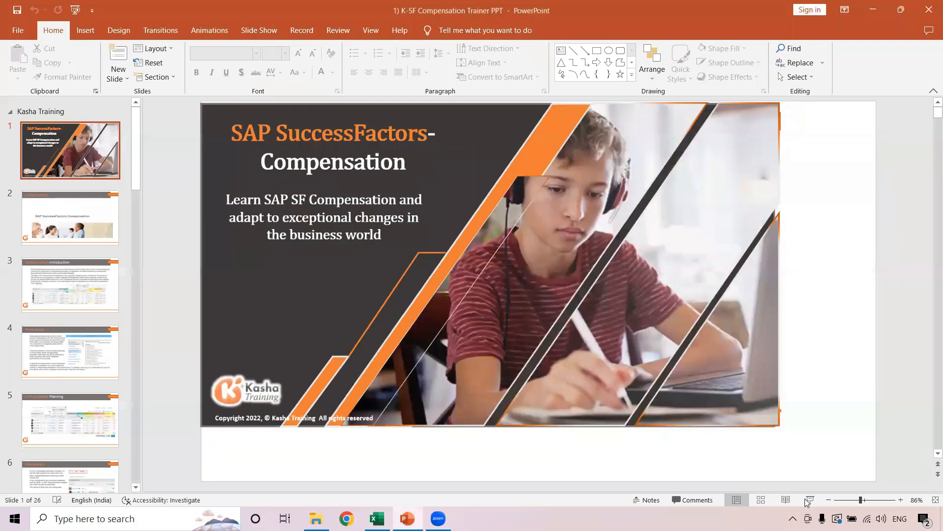
left_click(809, 501)
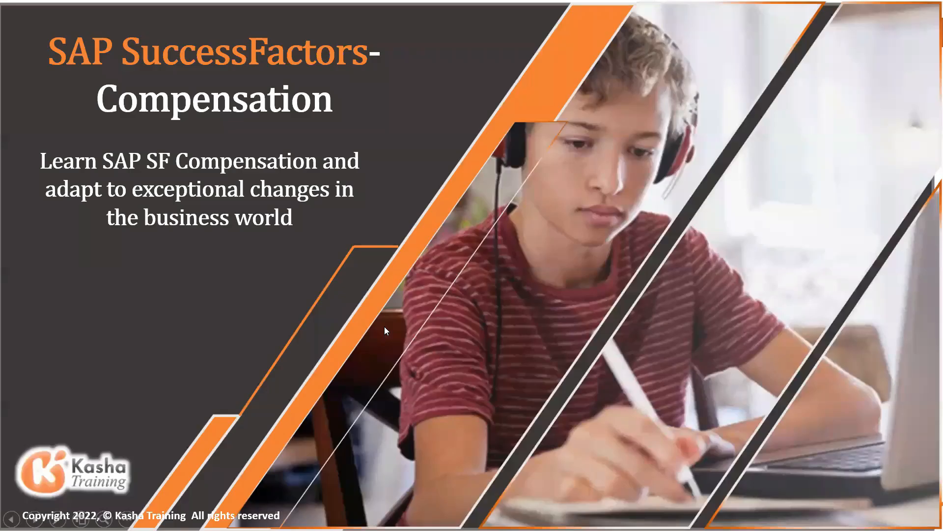